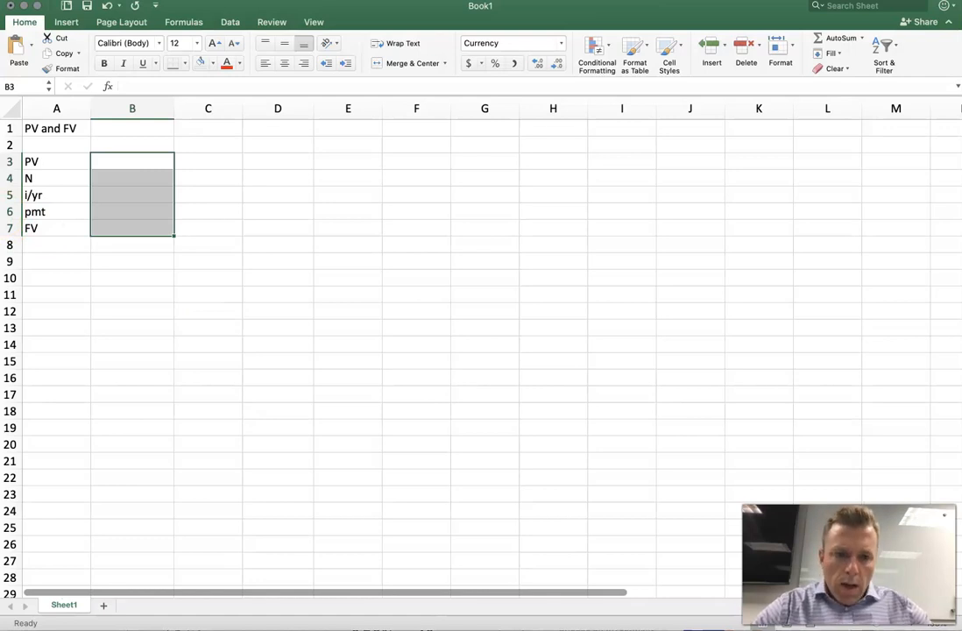
Step: Switch to Safari and review the insurers, rates and terms in the Blueprint Income fixed annuity rate list
{"action": "key", "text": "super+Tab"}
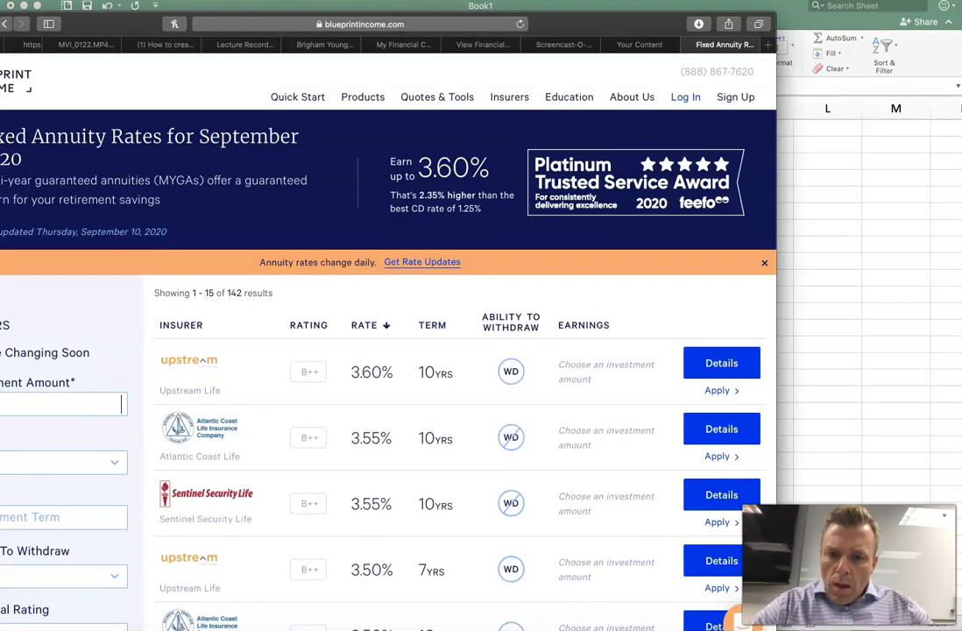
{"action": "scroll", "coordinate": [262, 392], "scroll_direction": "down", "scroll_amount": 3}
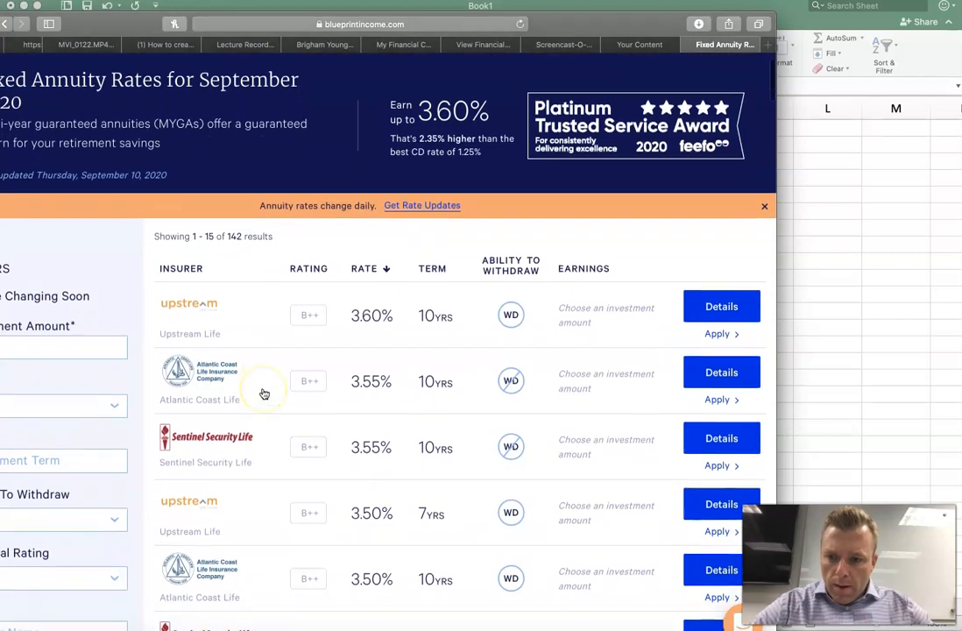
{"action": "scroll", "coordinate": [263, 394], "scroll_direction": "down", "scroll_amount": 5}
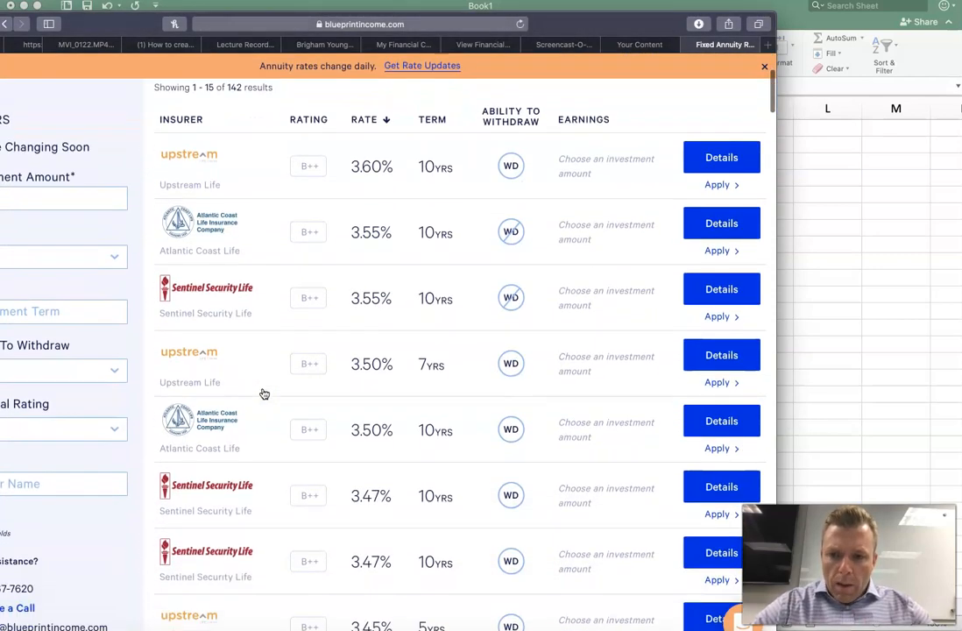
{"action": "scroll", "coordinate": [264, 394], "scroll_direction": "down", "scroll_amount": 5}
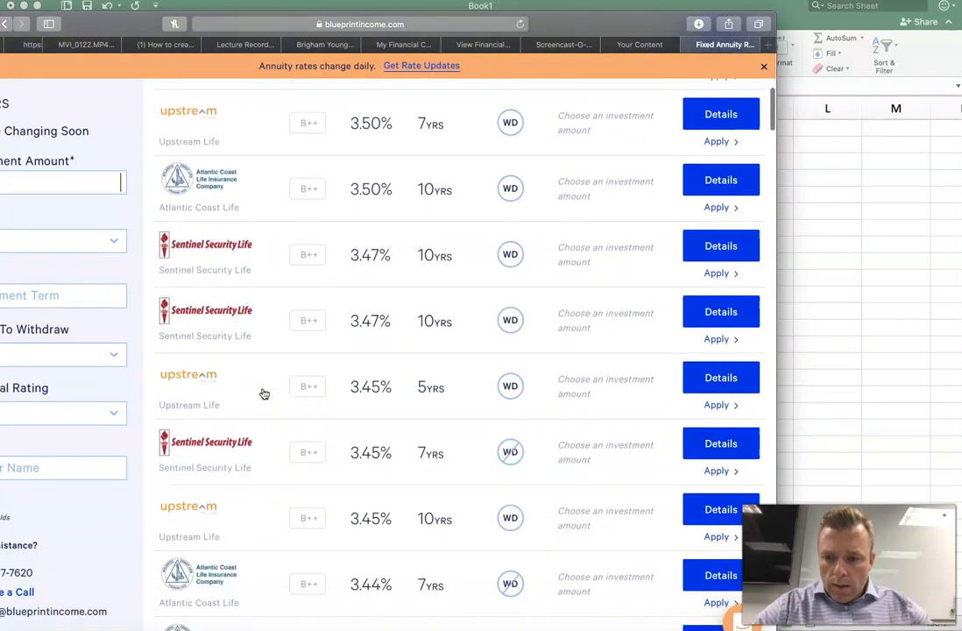
{"action": "scroll", "coordinate": [264, 394], "scroll_direction": "up", "scroll_amount": 12}
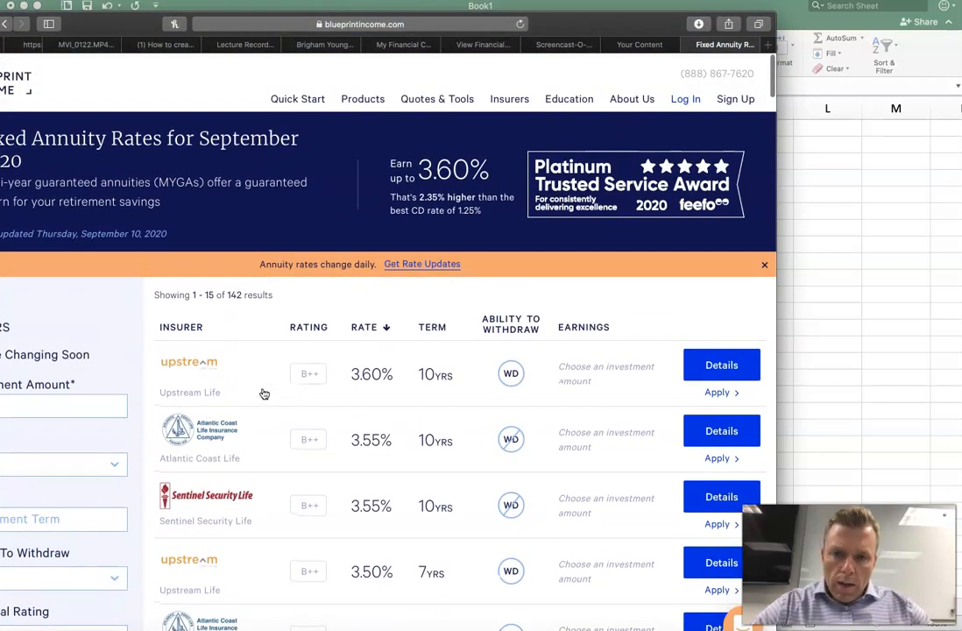
{"action": "scroll", "coordinate": [263, 394], "scroll_direction": "down", "scroll_amount": 4}
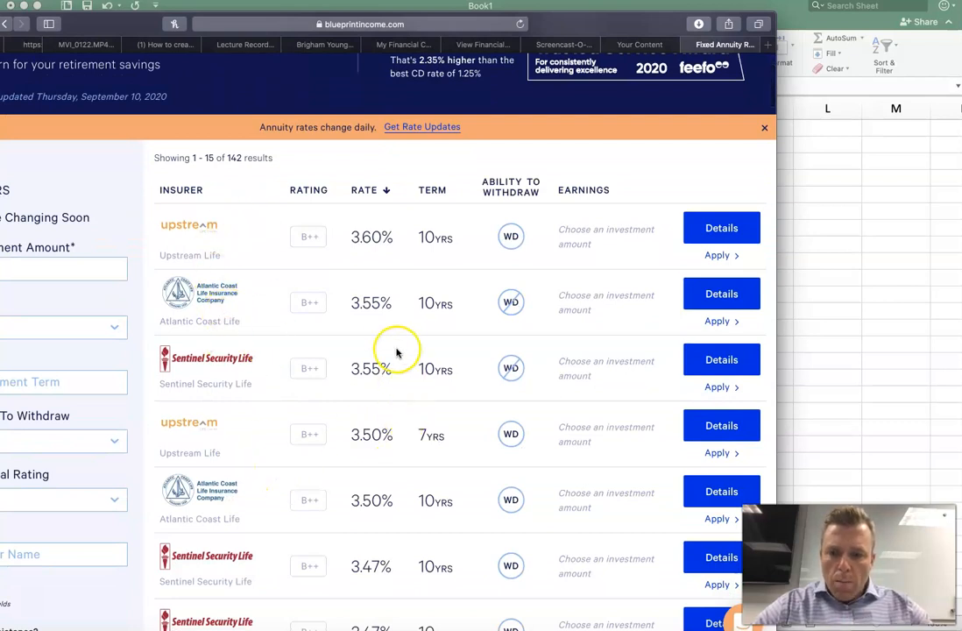
{"action": "scroll", "coordinate": [404, 351], "scroll_direction": "down", "scroll_amount": 2}
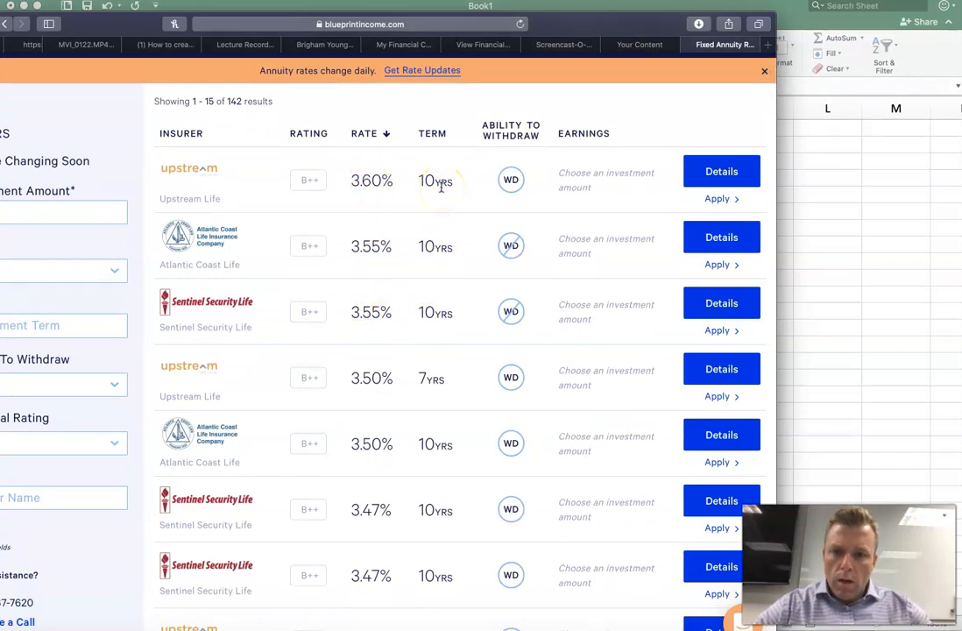
Step: Open the details of Upstream Life's 3.60% 10-year annuity and examine its product details, withdrawal allowance and surrender charges
{"action": "left_click", "coordinate": [720, 172]}
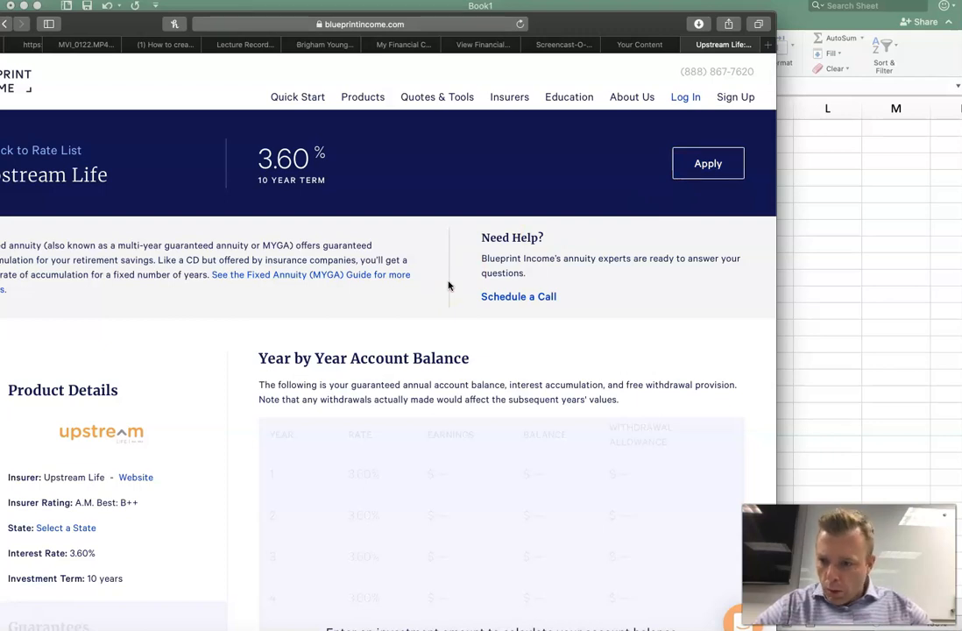
{"action": "scroll", "coordinate": [178, 423], "scroll_direction": "down", "scroll_amount": 3}
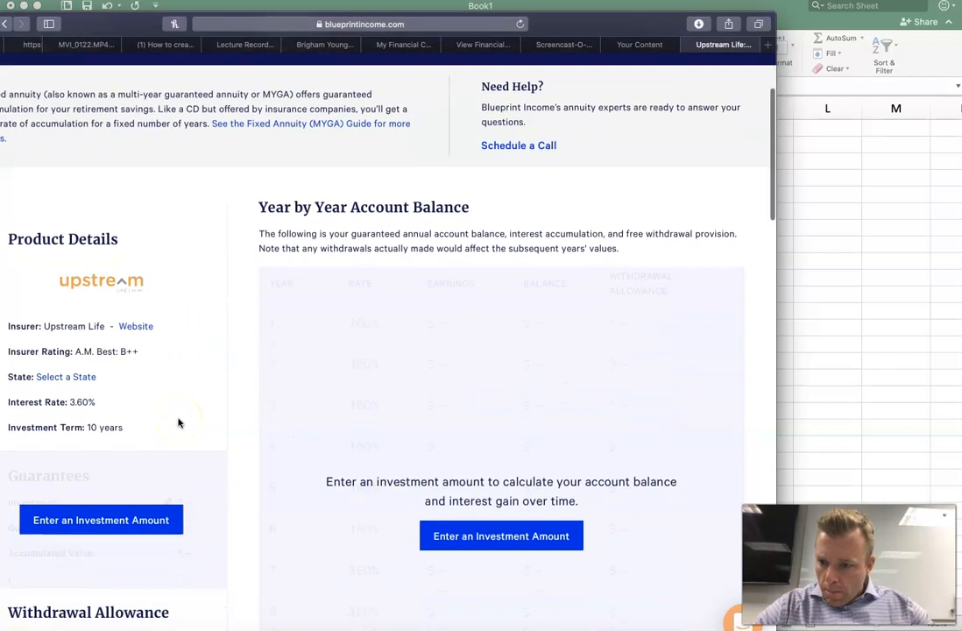
{"action": "scroll", "coordinate": [177, 423], "scroll_direction": "down", "scroll_amount": 7}
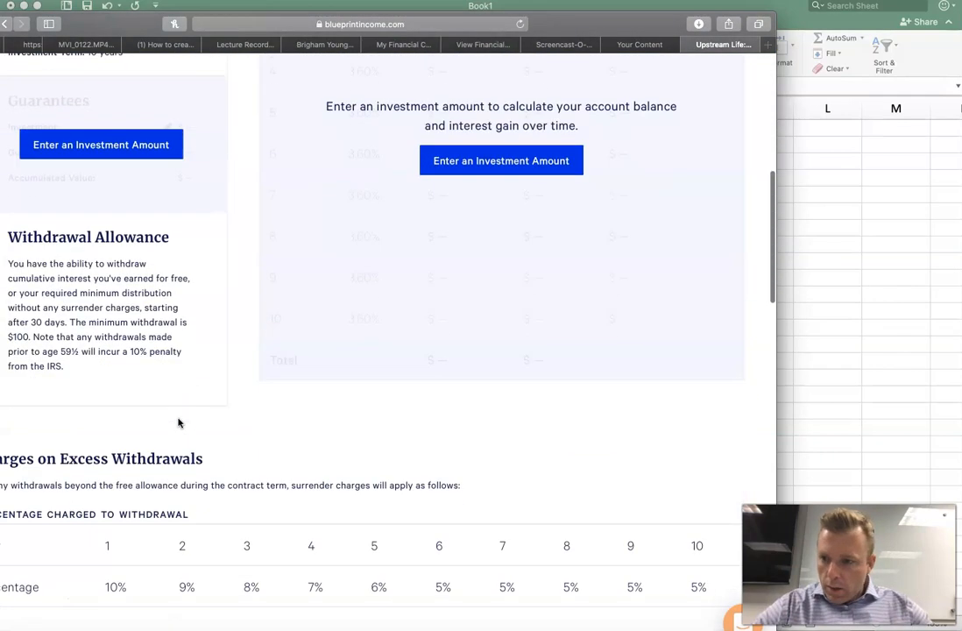
{"action": "scroll", "coordinate": [178, 423], "scroll_direction": "down", "scroll_amount": 3}
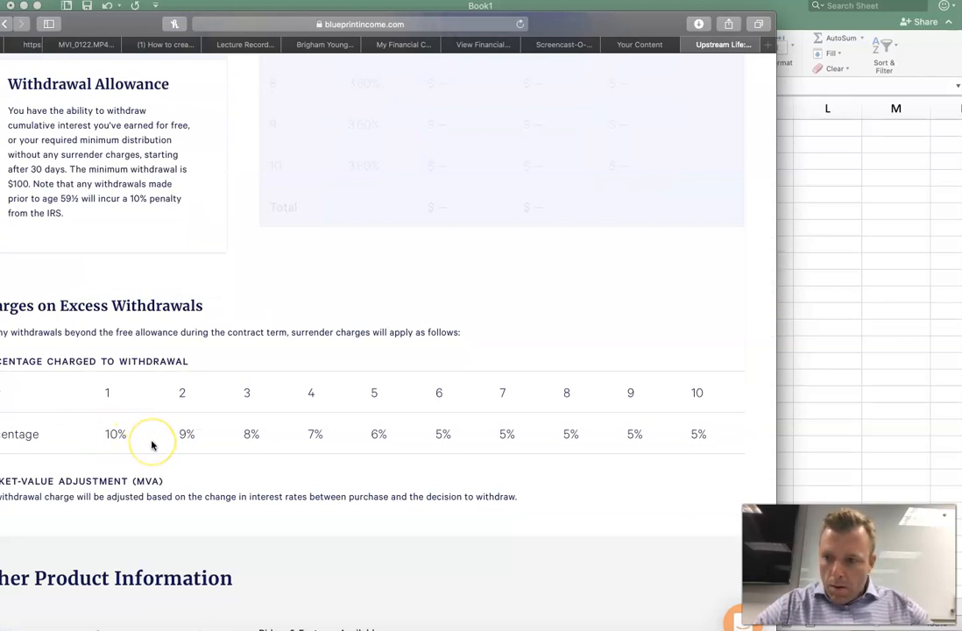
{"action": "scroll", "coordinate": [151, 445], "scroll_direction": "up", "scroll_amount": 2}
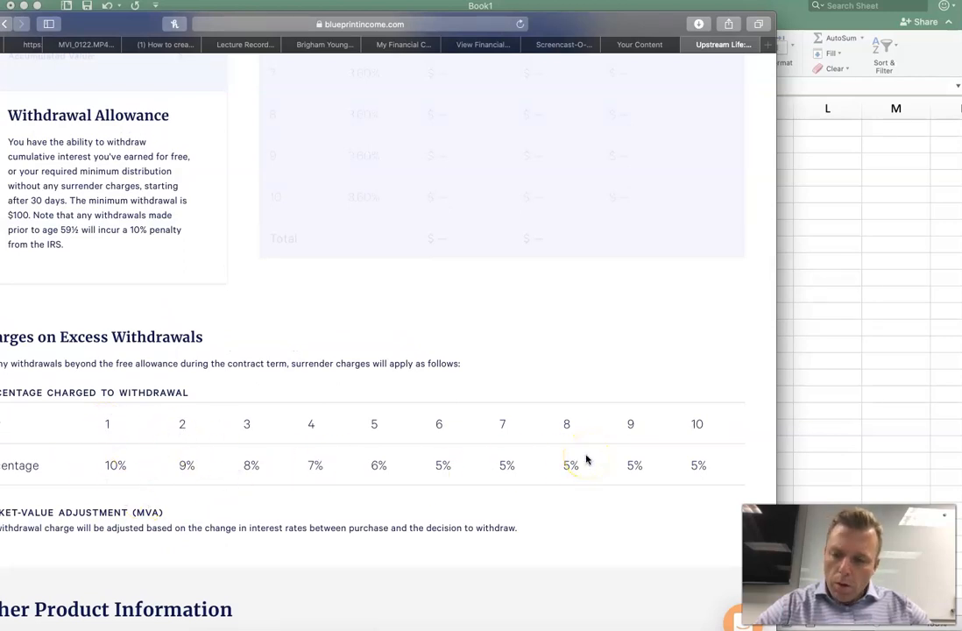
{"action": "scroll", "coordinate": [341, 475], "scroll_direction": "down", "scroll_amount": 5}
{"action": "scroll", "coordinate": [341, 475], "scroll_direction": "up", "scroll_amount": 10}
{"action": "scroll", "coordinate": [342, 474], "scroll_direction": "up", "scroll_amount": 4}
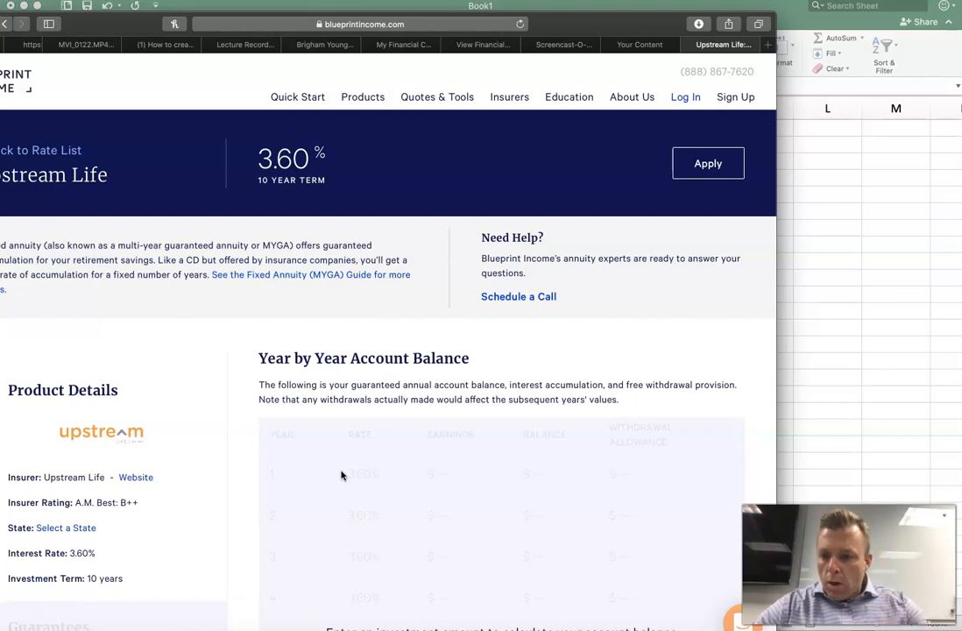
{"action": "scroll", "coordinate": [201, 422], "scroll_direction": "down", "scroll_amount": 5}
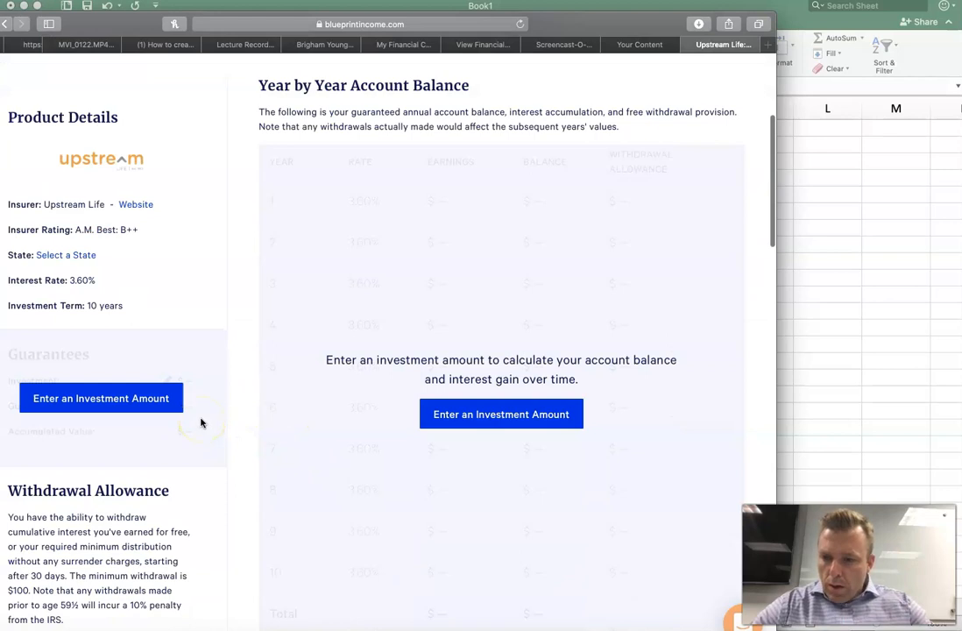
{"action": "scroll", "coordinate": [202, 423], "scroll_direction": "down", "scroll_amount": 3}
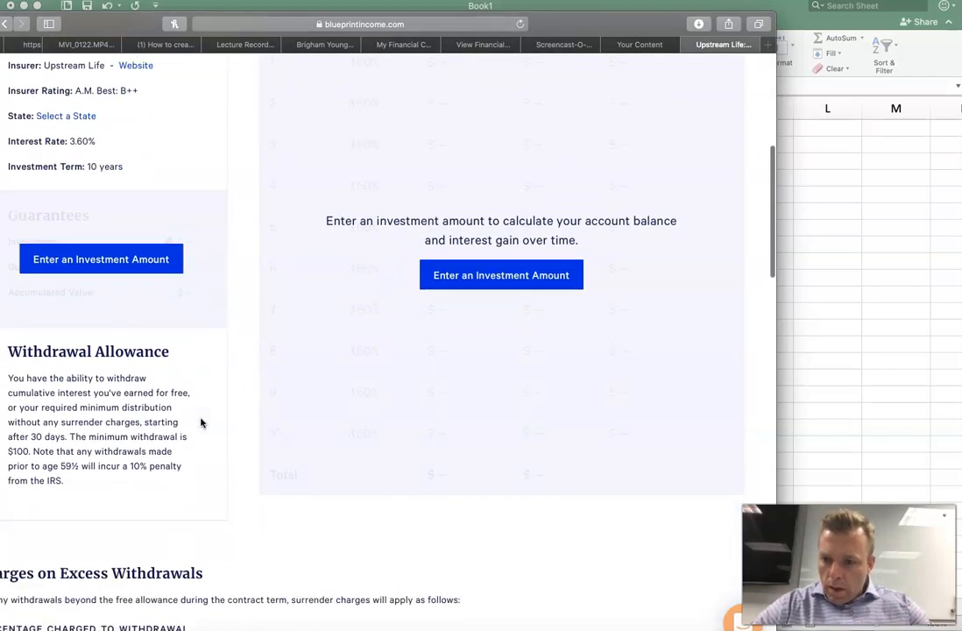
{"action": "scroll", "coordinate": [201, 422], "scroll_direction": "up", "scroll_amount": 8}
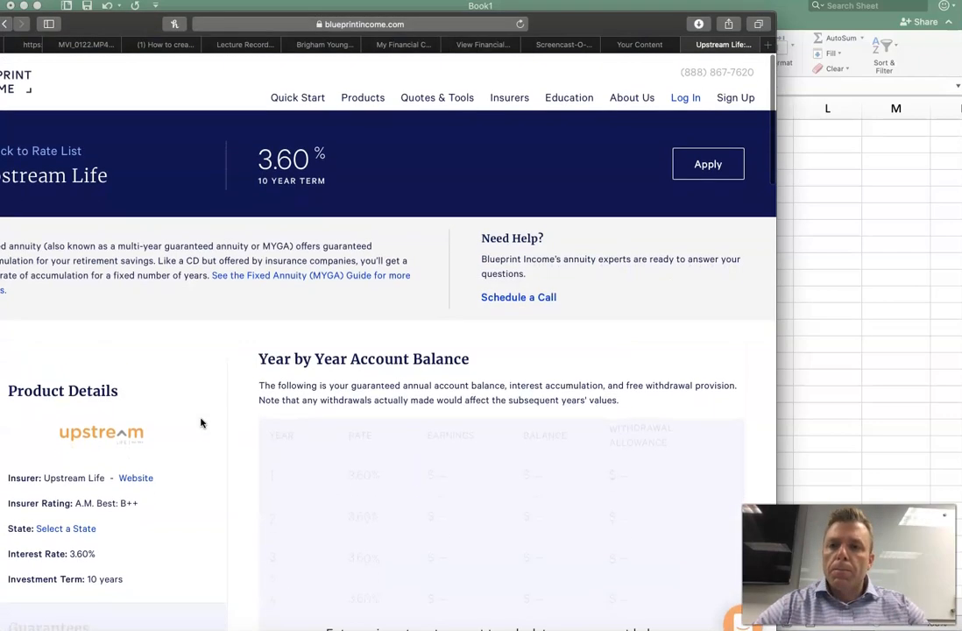
Step: Return to the Excel workbook and enter -50000 as the PV in cell B3
{"action": "left_click", "coordinate": [849, 219]}
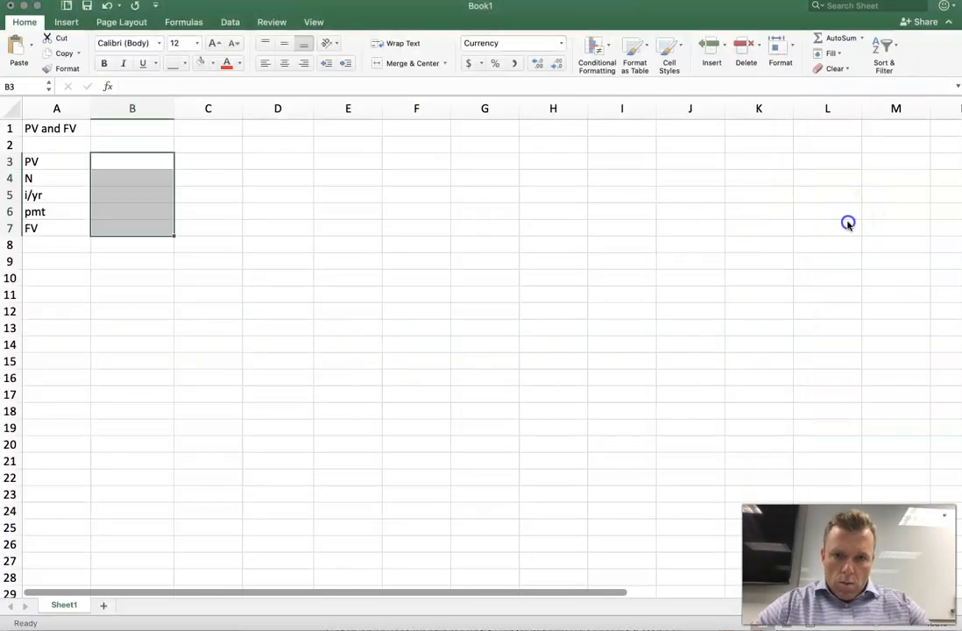
{"action": "left_click", "coordinate": [136, 161]}
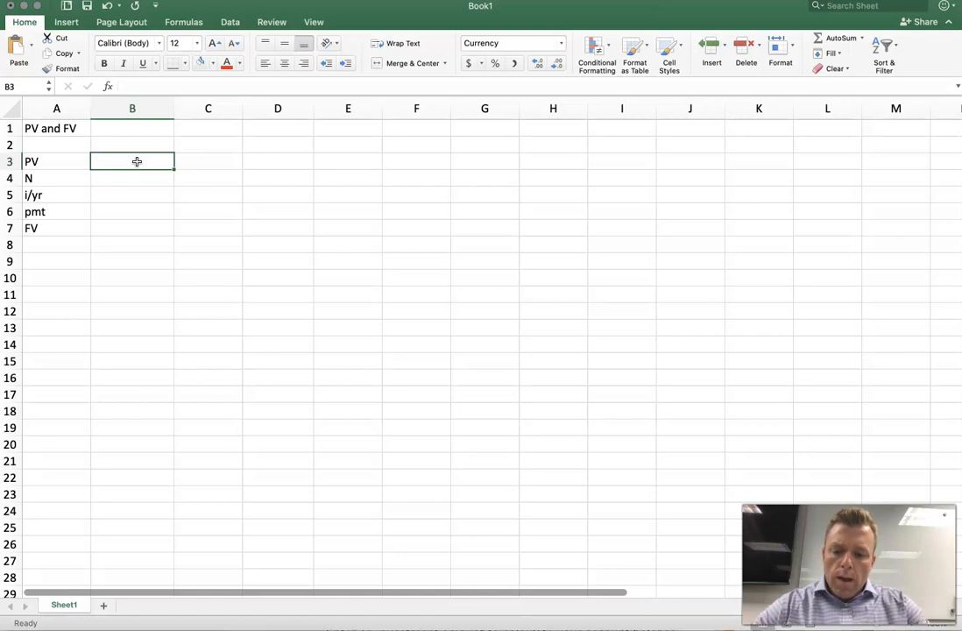
{"action": "type", "text": "-"}
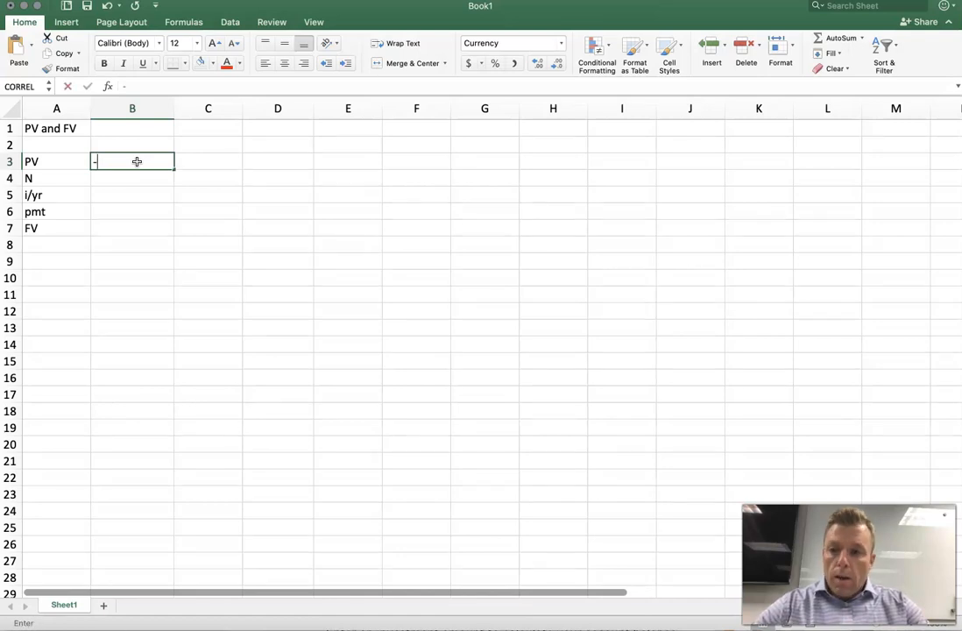
{"action": "key", "text": "Escape"}
{"action": "type", "text": "-50000"}
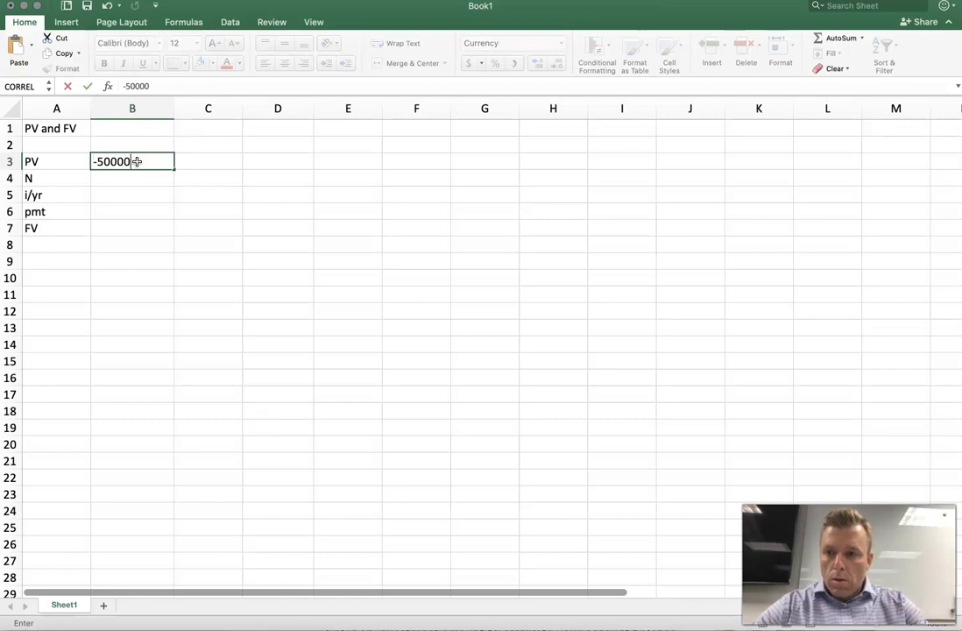
{"action": "key", "text": "Return"}
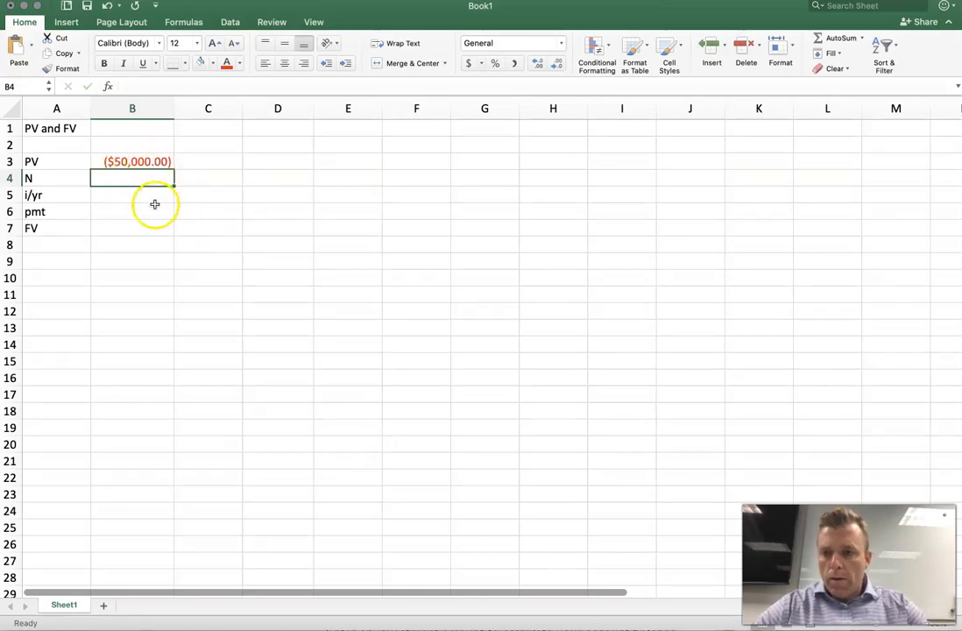
Step: Fill in the remaining inputs in column B: N of 10, i/yr of 3.5% and pmt of $500
{"action": "type", "text": "10"}
{"action": "key", "text": "Return"}
{"action": "left_click", "coordinate": [123, 195]}
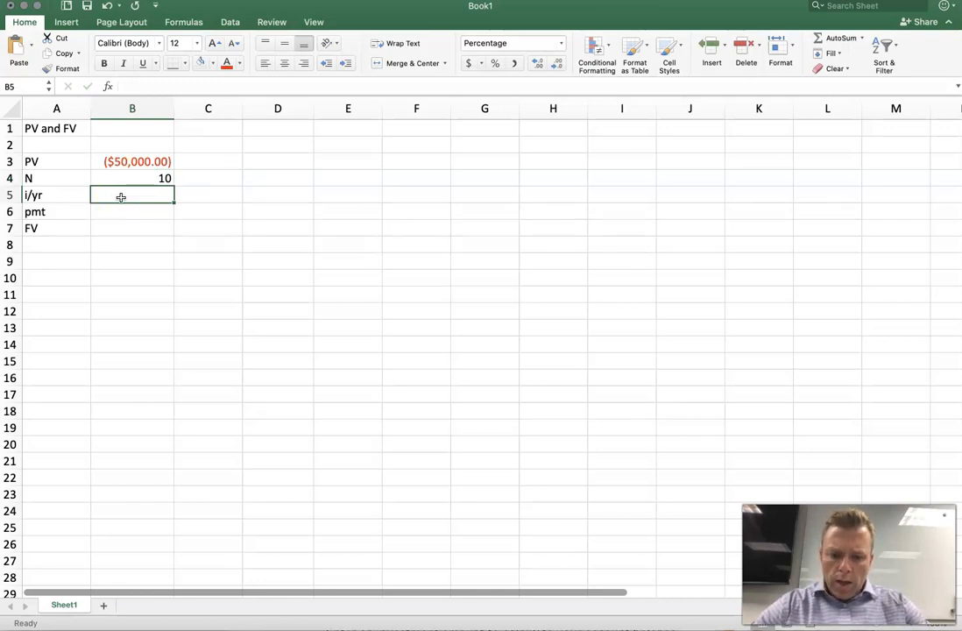
{"action": "type", "text": "3.5"}
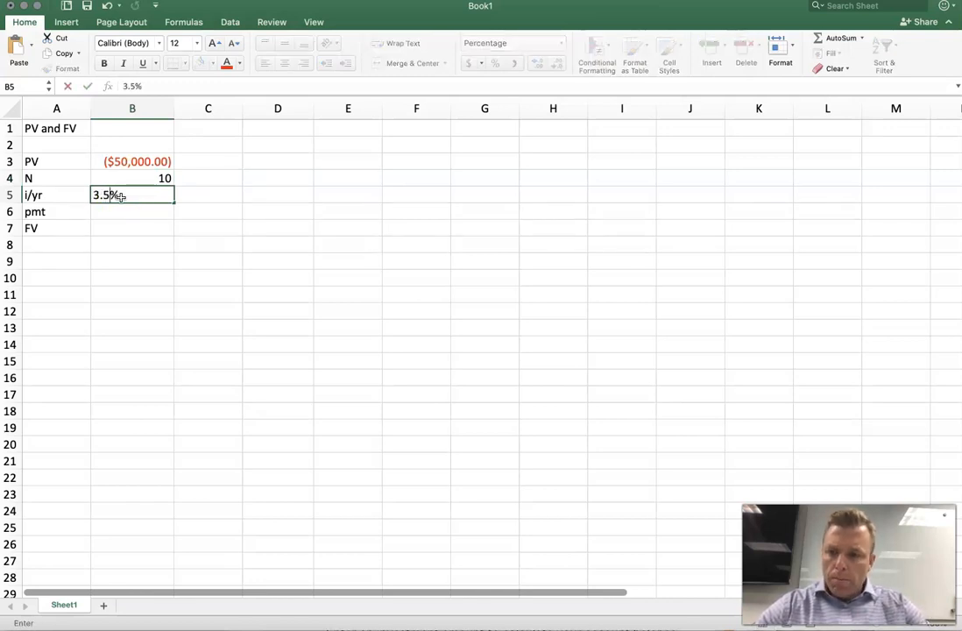
{"action": "key", "text": "Return"}
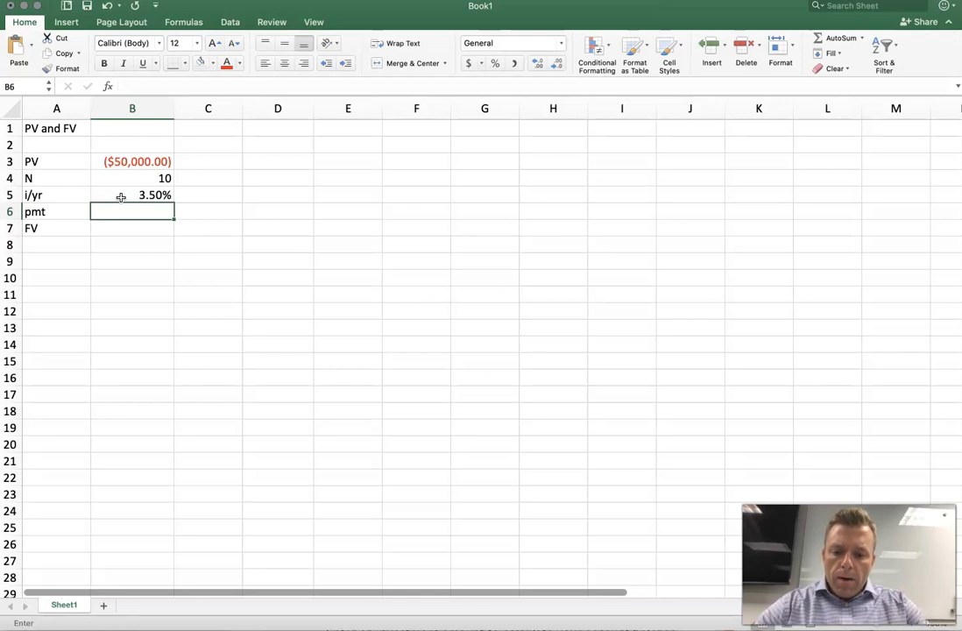
{"action": "type", "text": "$500"}
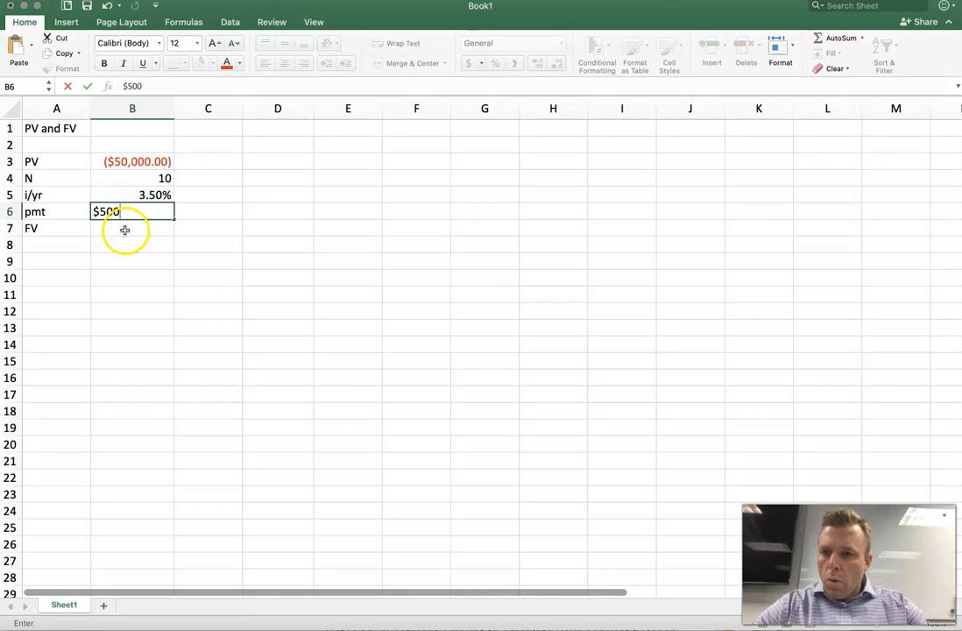
Step: Enter the future value formula =FV(B5,B4,B6,B3,0) in cell B7
{"action": "left_click", "coordinate": [125, 229]}
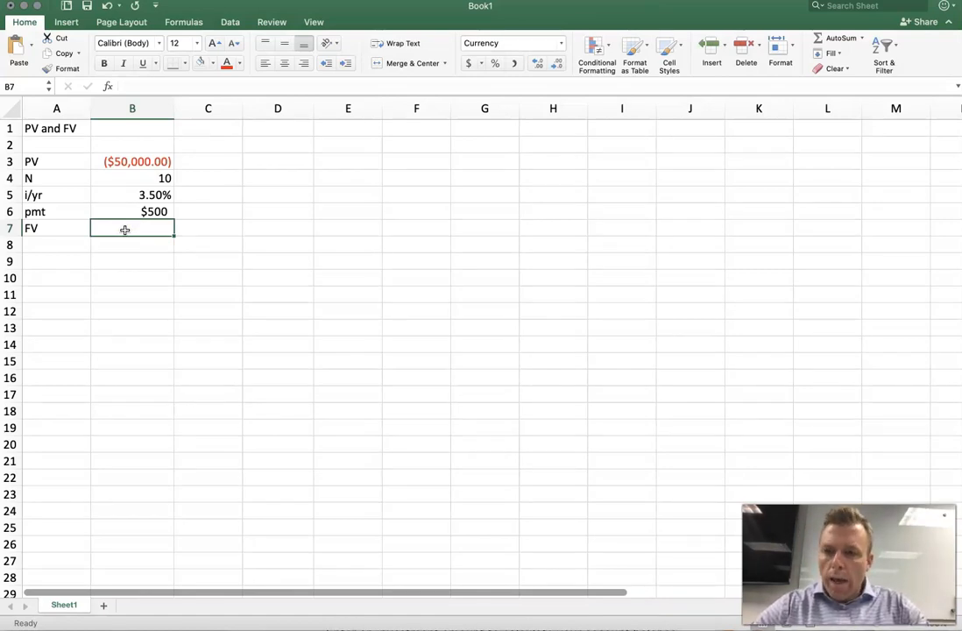
{"action": "type", "text": "="}
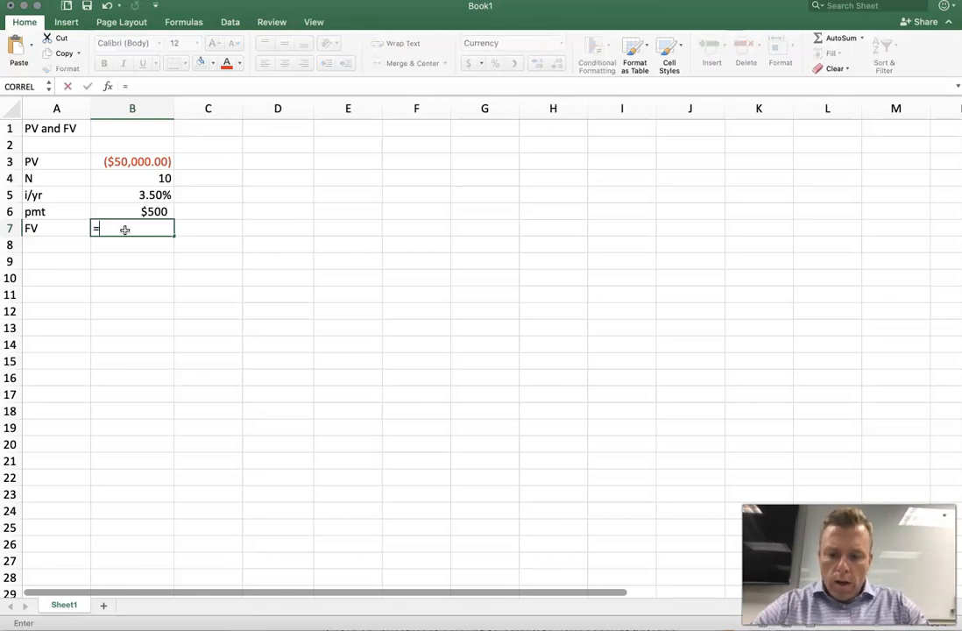
{"action": "type", "text": "fv("}
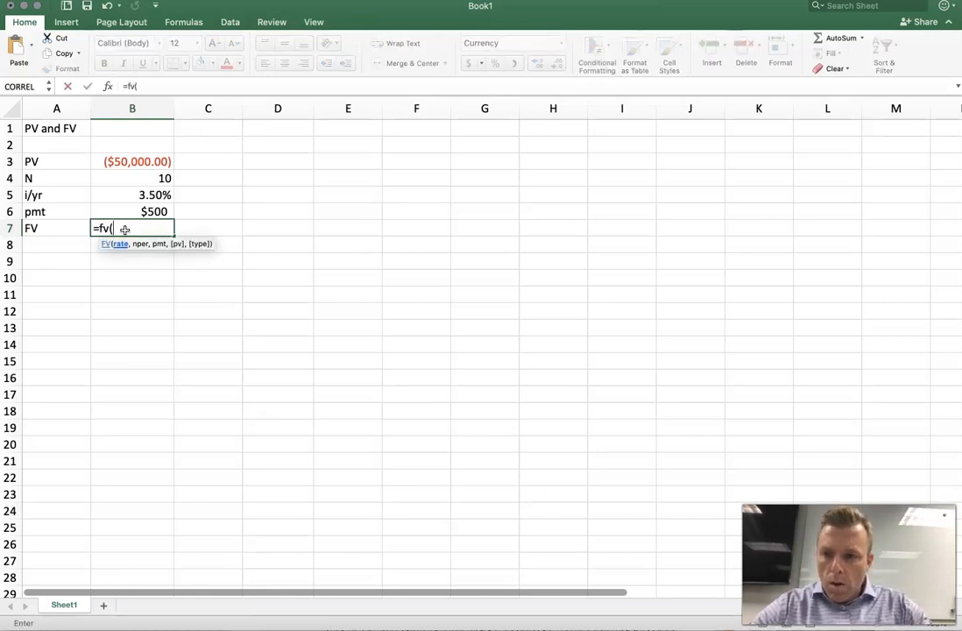
{"action": "left_click", "coordinate": [151, 195]}
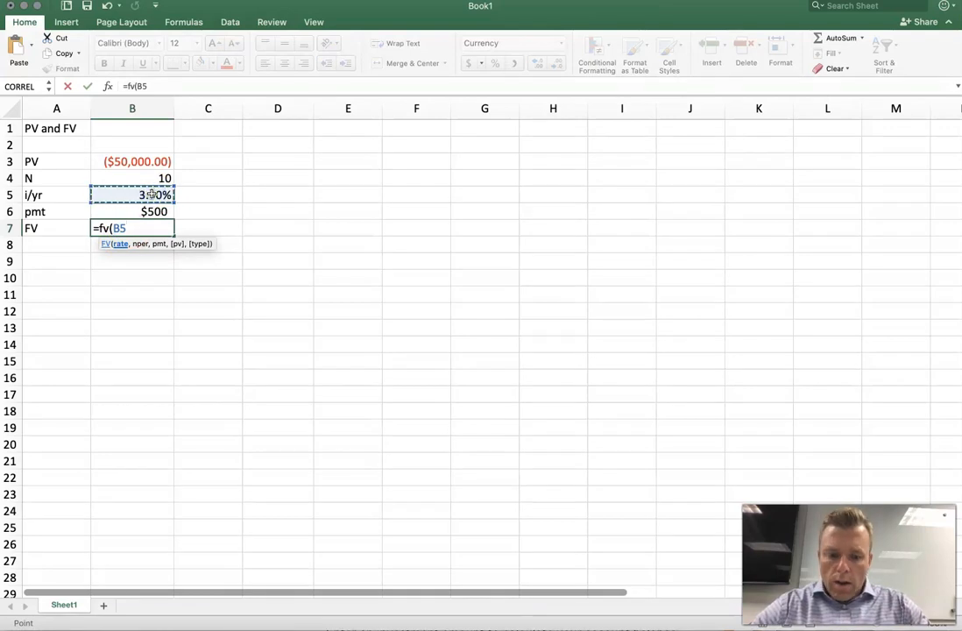
{"action": "type", "text": ","}
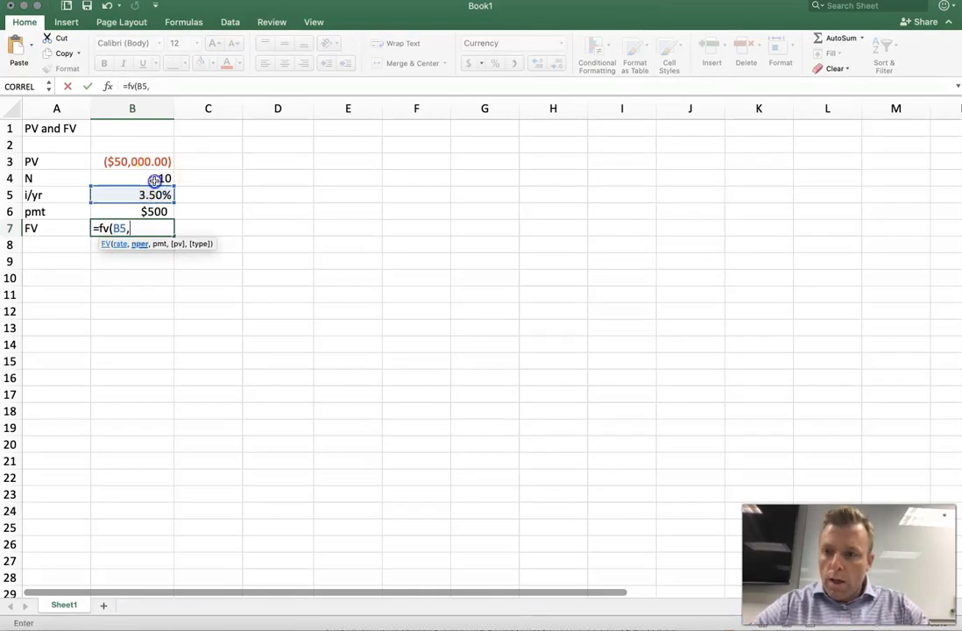
{"action": "left_click", "coordinate": [155, 177]}
{"action": "type", "text": ","}
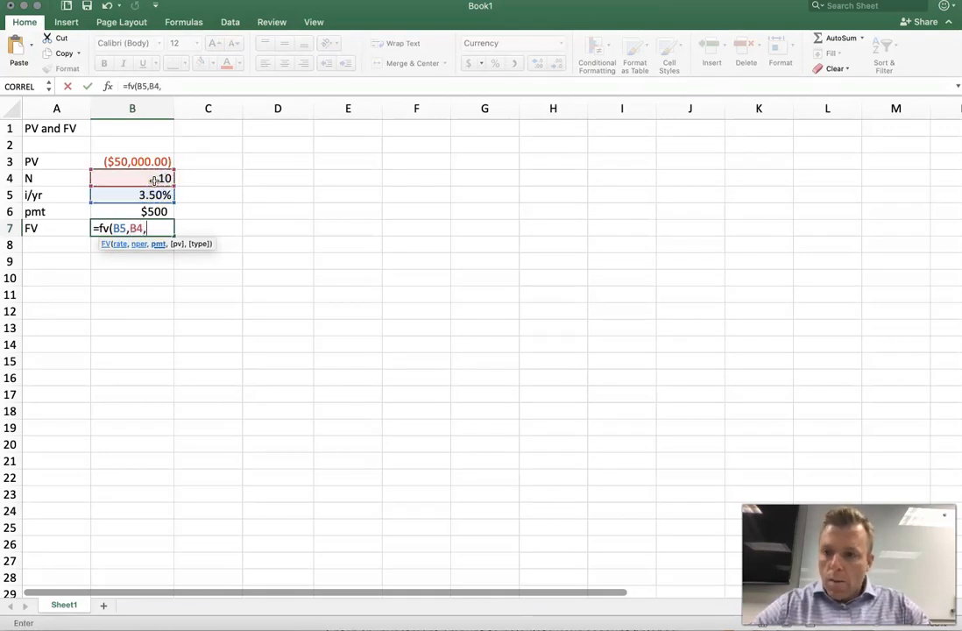
{"action": "left_click", "coordinate": [138, 212]}
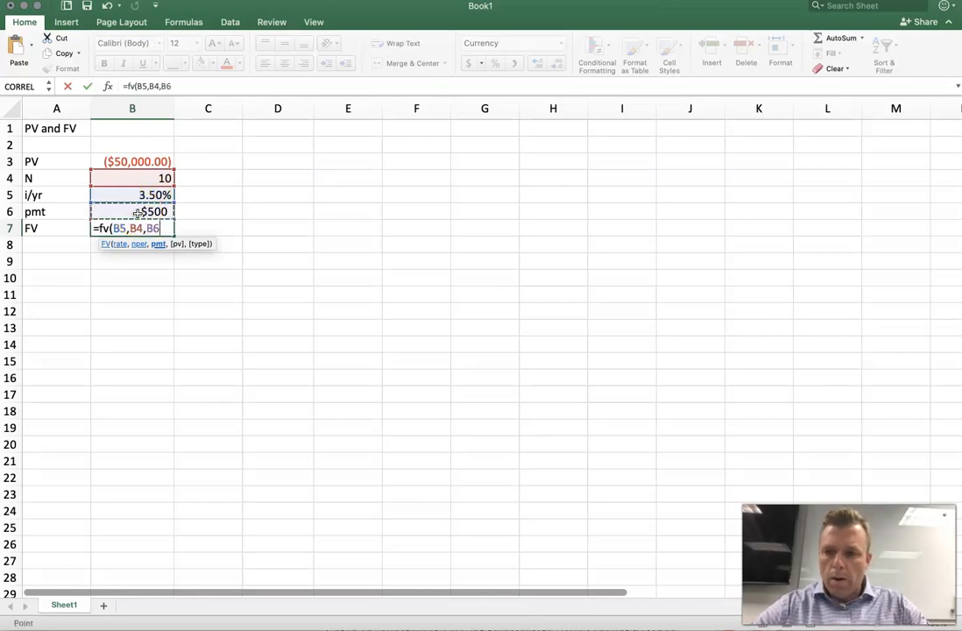
{"action": "type", "text": ","}
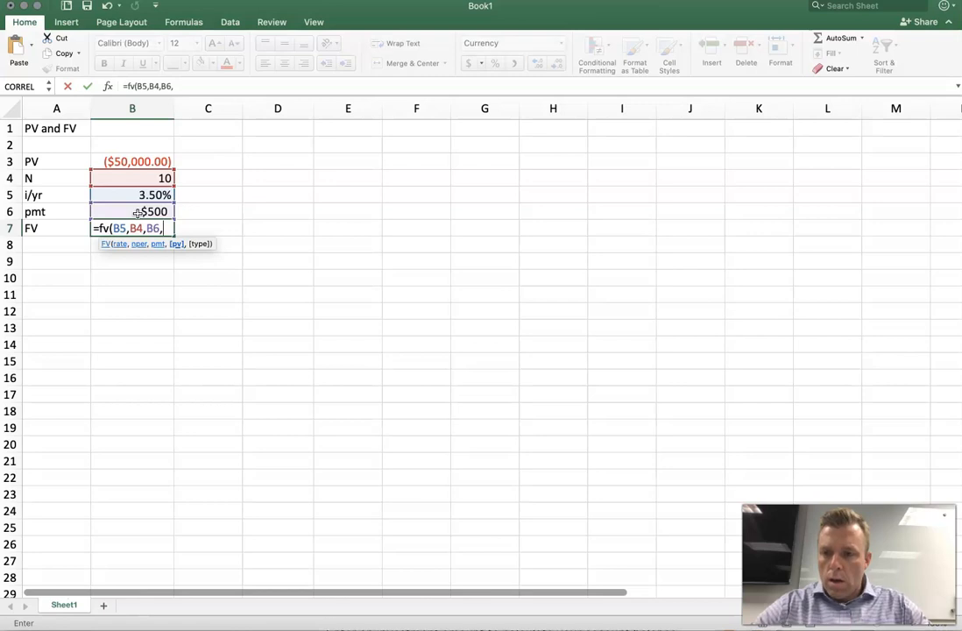
{"action": "left_click", "coordinate": [134, 162]}
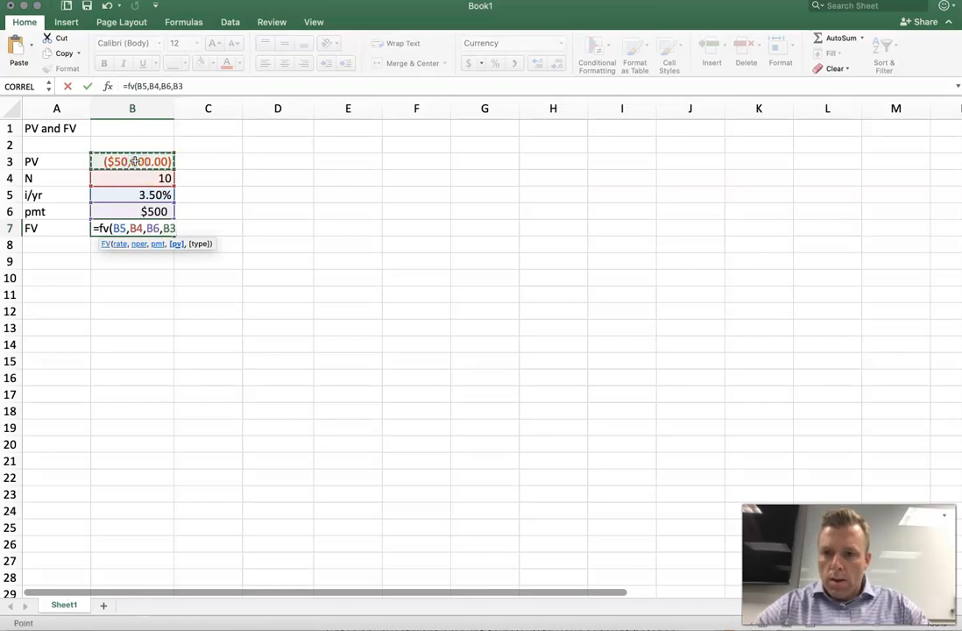
{"action": "type", "text": ","}
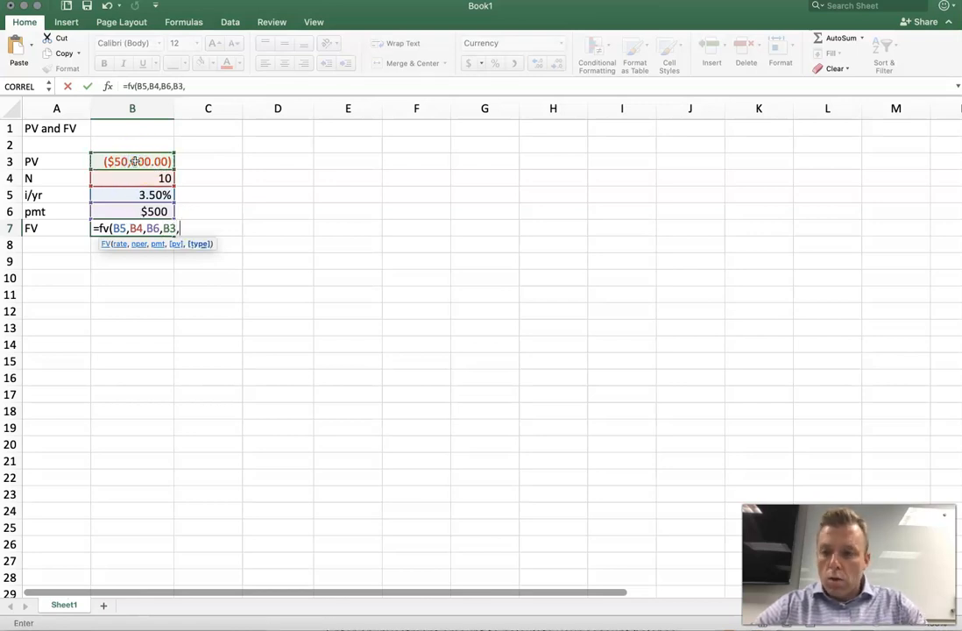
{"action": "type", "text": "0"}
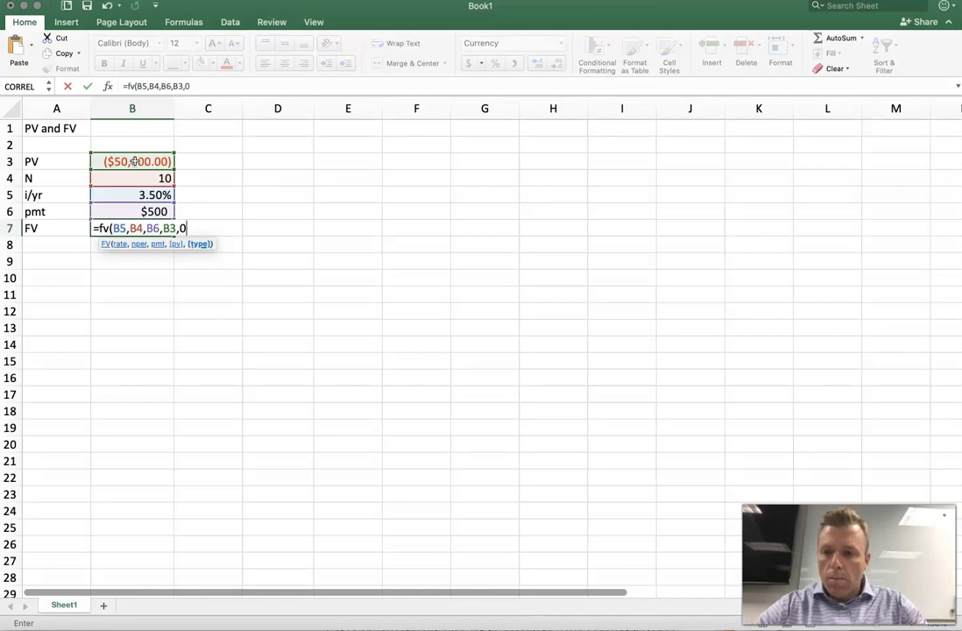
{"action": "type", "text": ")"}
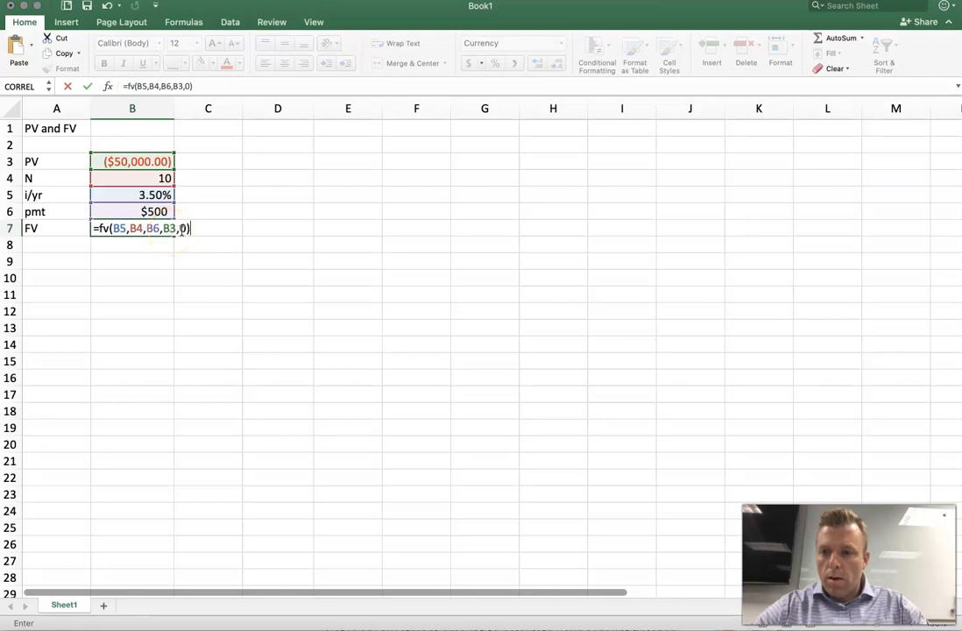
{"action": "key", "text": "Return"}
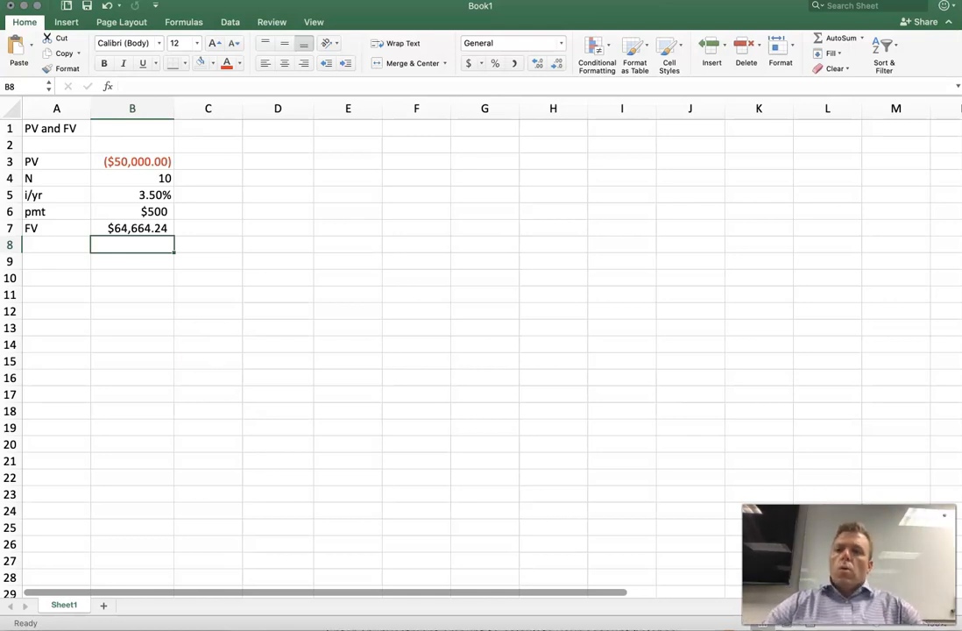
Step: Convert the FV formula in B7 to monthly compounding by changing the rate to B5/12 and the periods to B4*12
{"action": "left_click", "coordinate": [147, 130]}
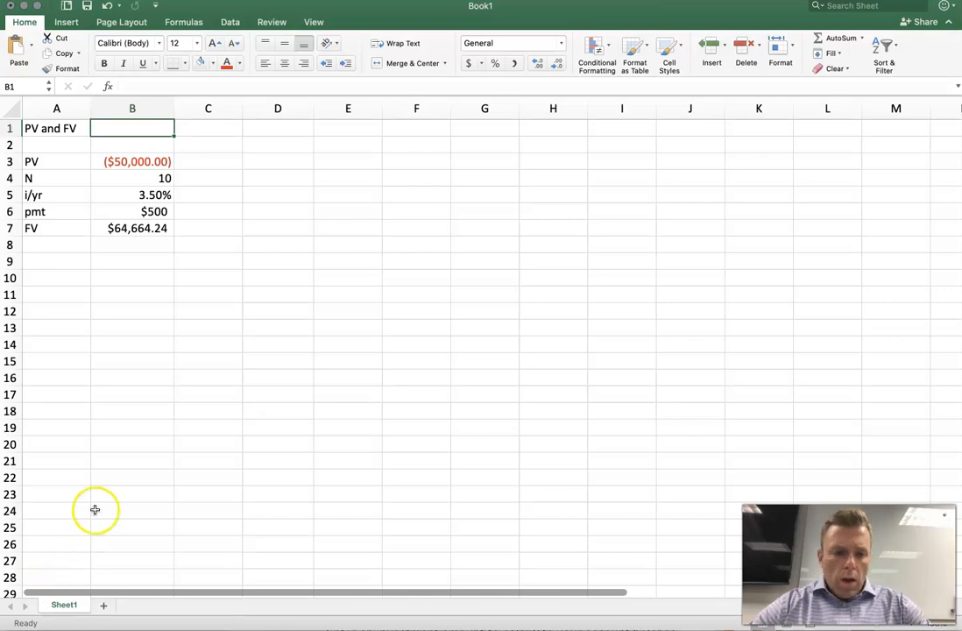
{"action": "left_click", "coordinate": [145, 196]}
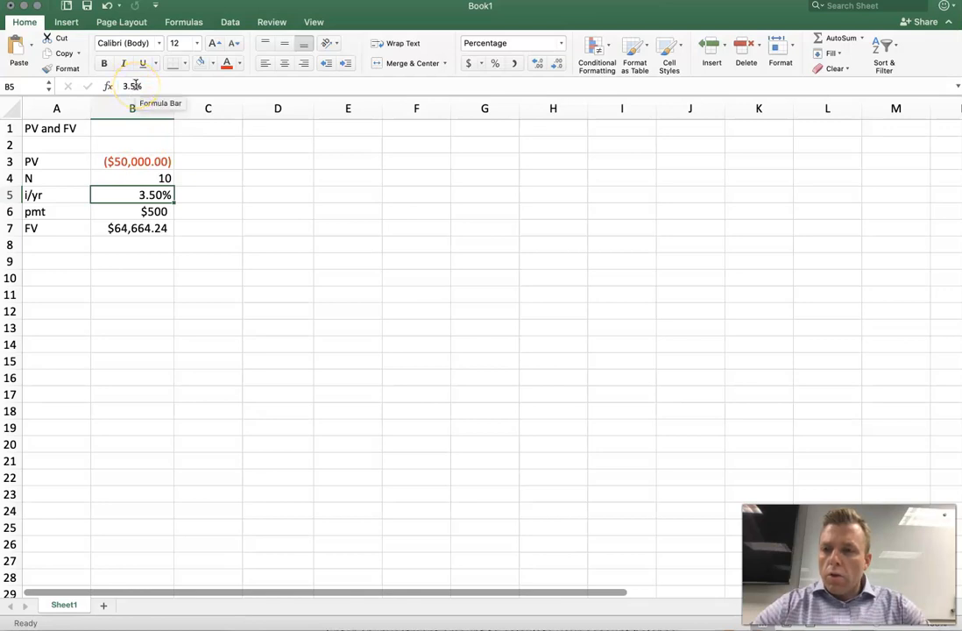
{"action": "left_click", "coordinate": [140, 229]}
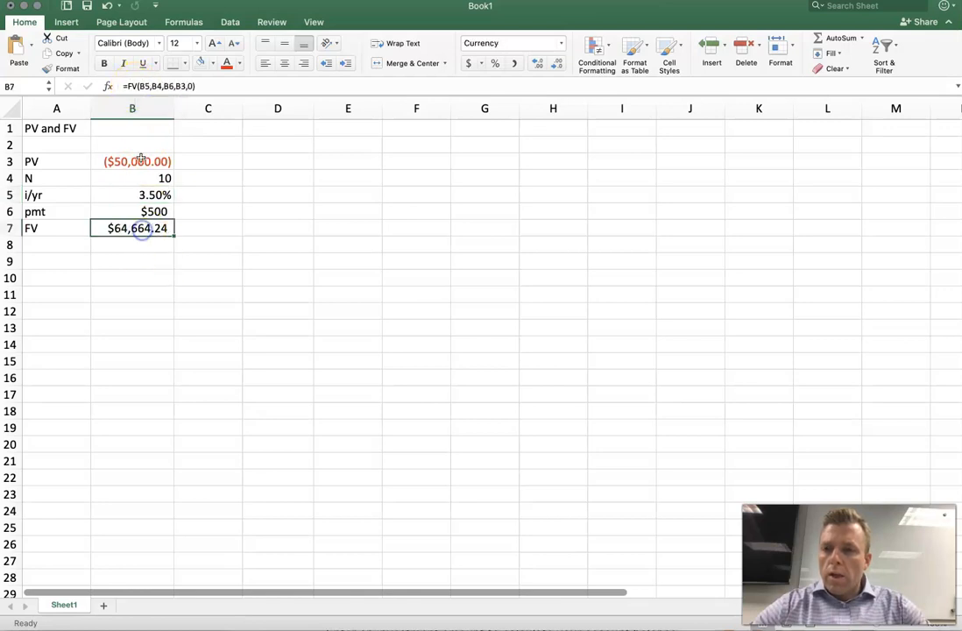
{"action": "left_click", "coordinate": [146, 86]}
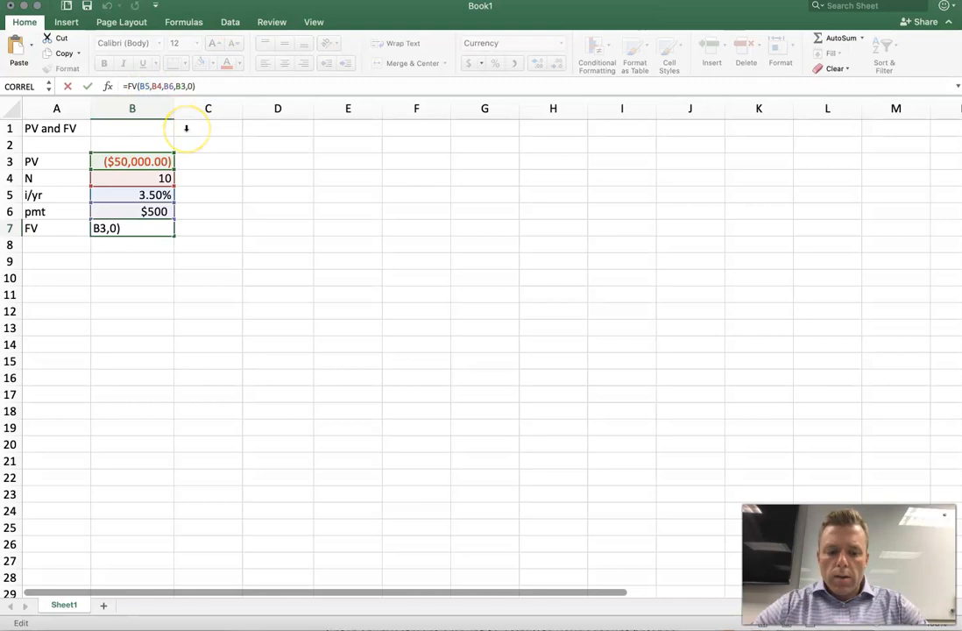
{"action": "type", "text": "/12"}
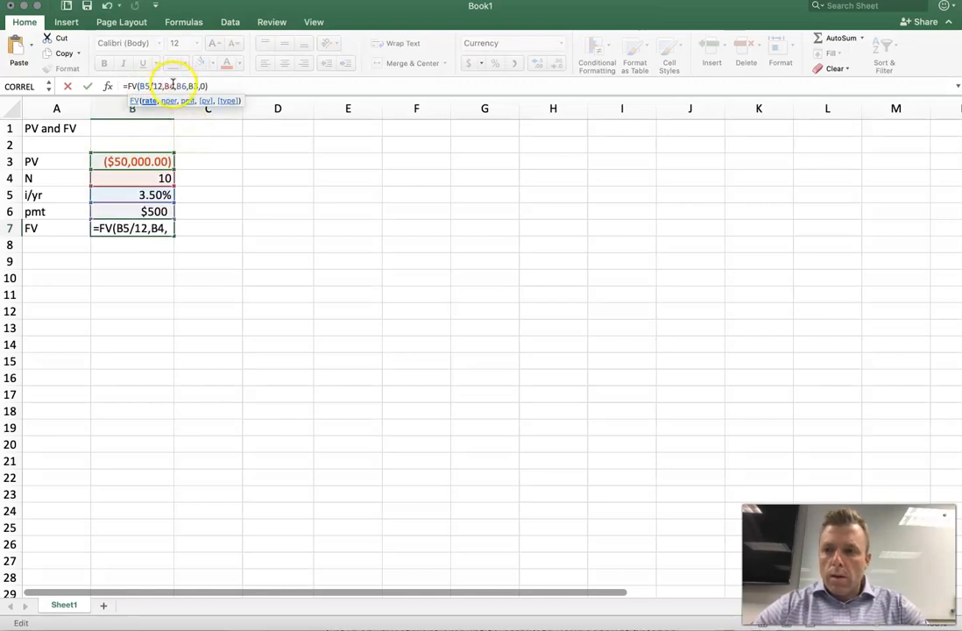
{"action": "left_click", "coordinate": [173, 86]}
{"action": "type", "text": "*12"}
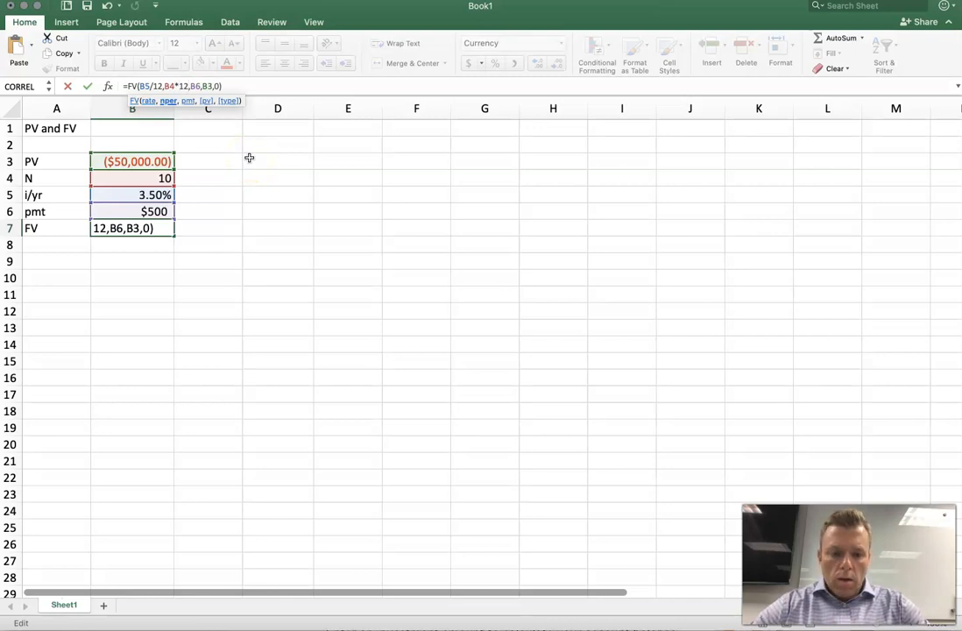
{"action": "key", "text": "Return"}
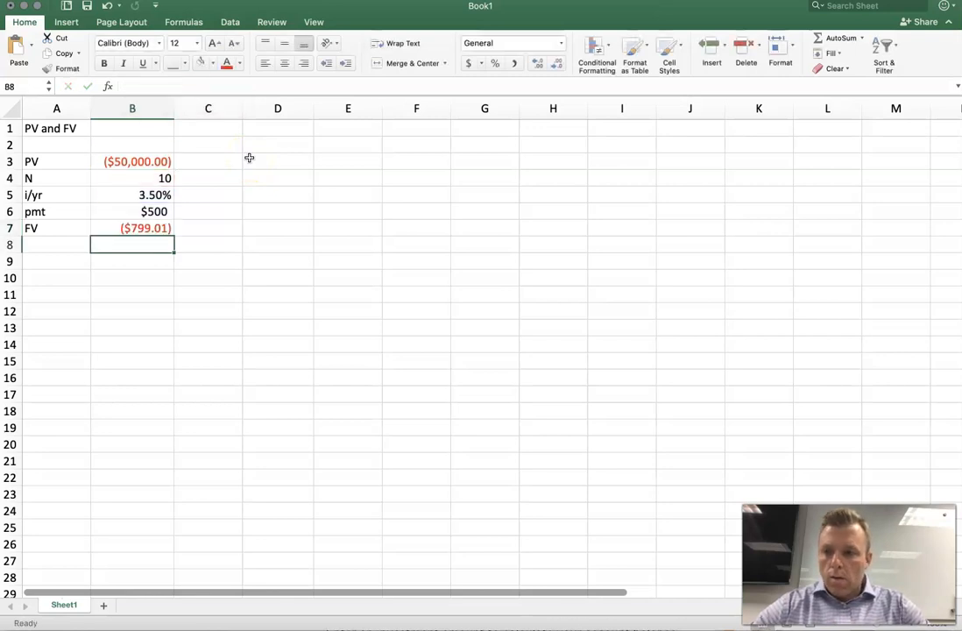
Step: Convert the payment argument in the B7 FV formula to a monthly amount by dividing B6 by 12
{"action": "left_click", "coordinate": [144, 212]}
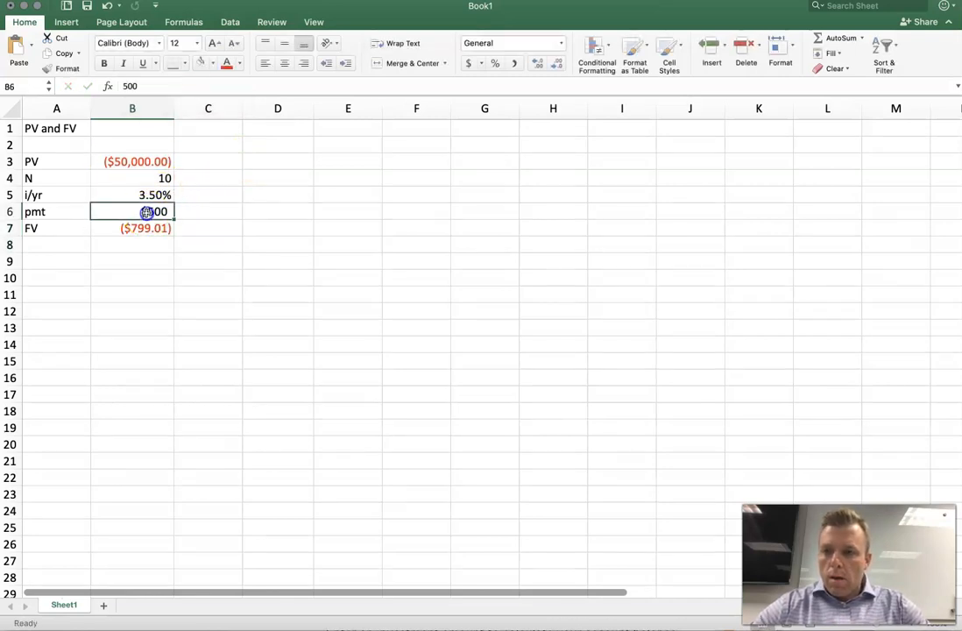
{"action": "left_click", "coordinate": [140, 86]}
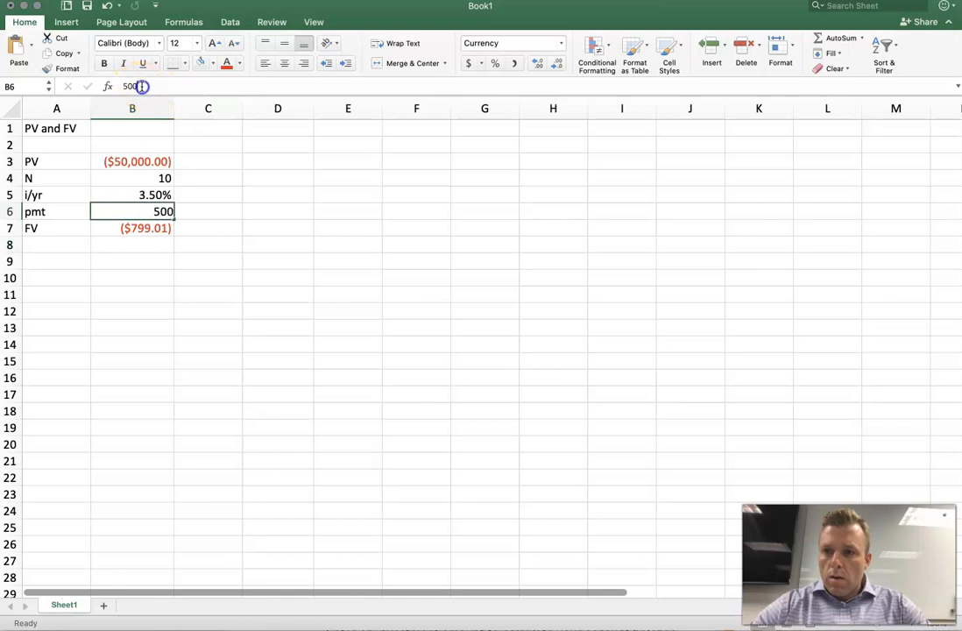
{"action": "left_click", "coordinate": [135, 227]}
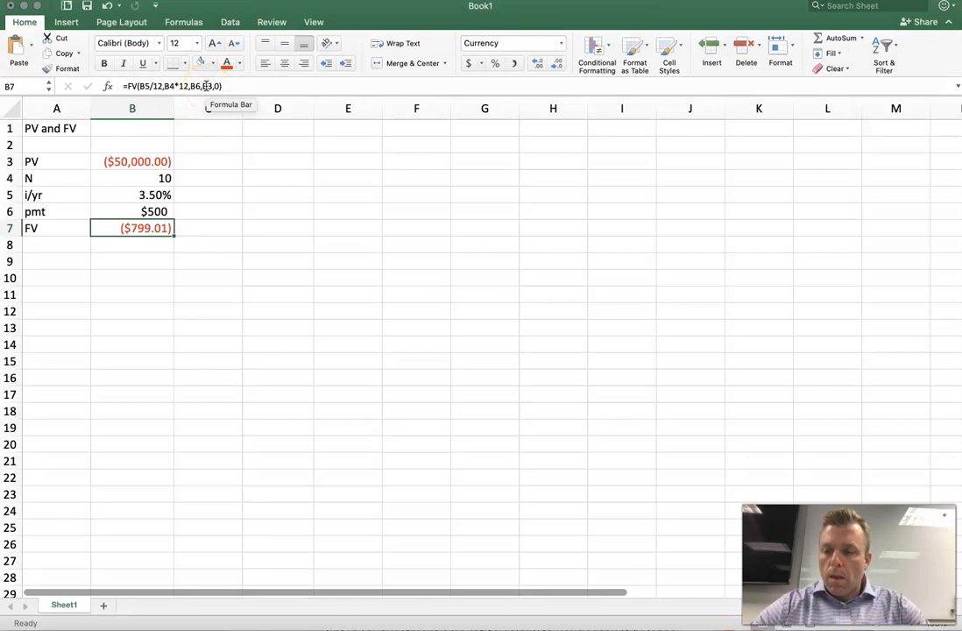
{"action": "left_click", "coordinate": [206, 85]}
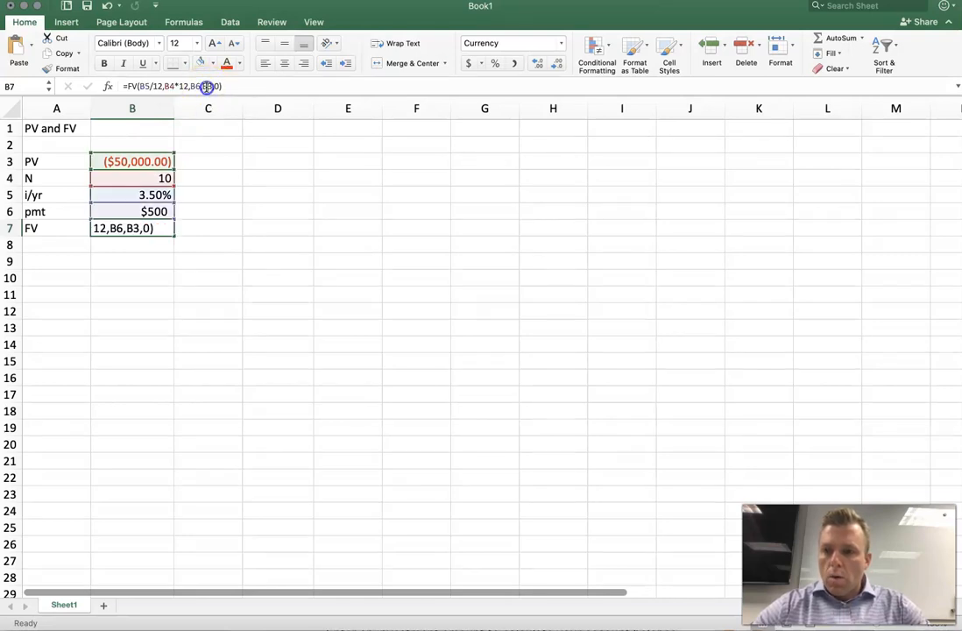
{"action": "left_click_drag", "start_coordinate": [222, 87], "coordinate": [198, 86]}
{"action": "left_click", "coordinate": [201, 85]}
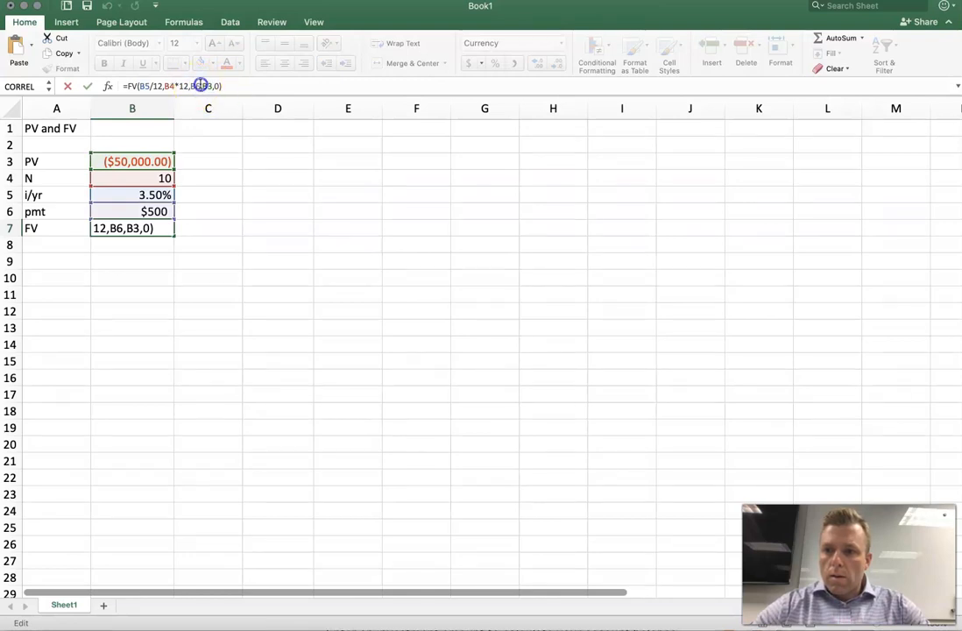
{"action": "type", "text": "/1"}
{"action": "key", "text": "Return"}
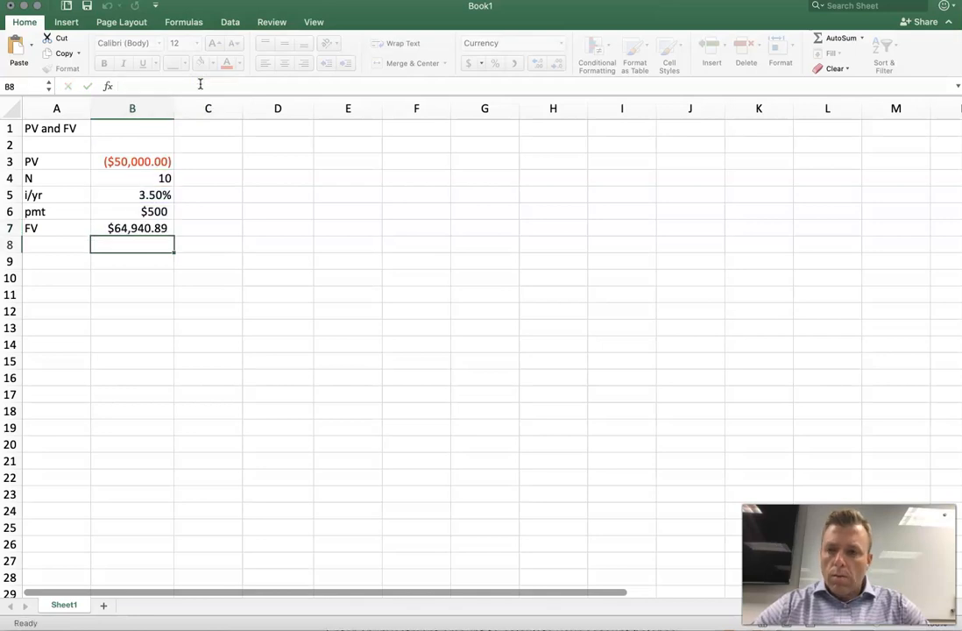